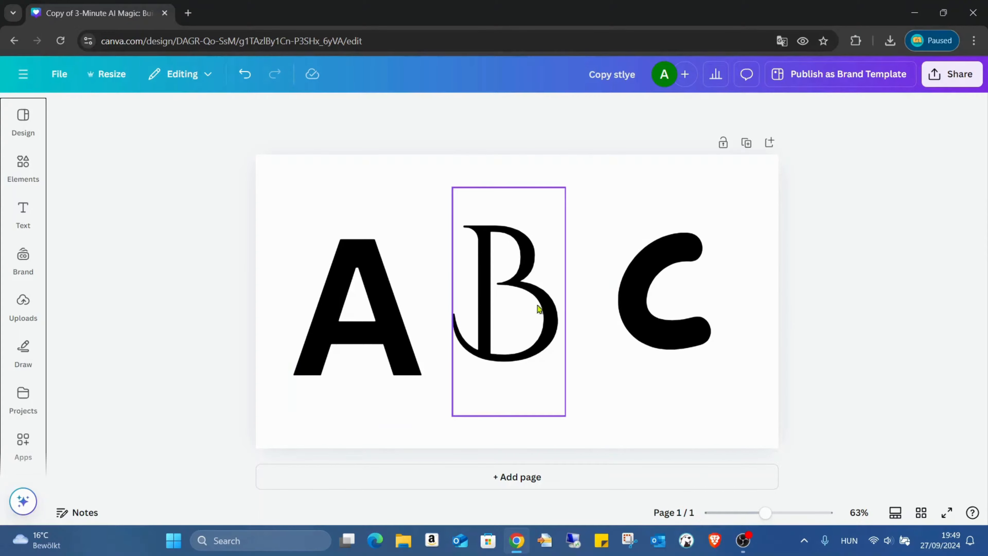
Change the font of the letter A to Midnew Regular
click(355, 283)
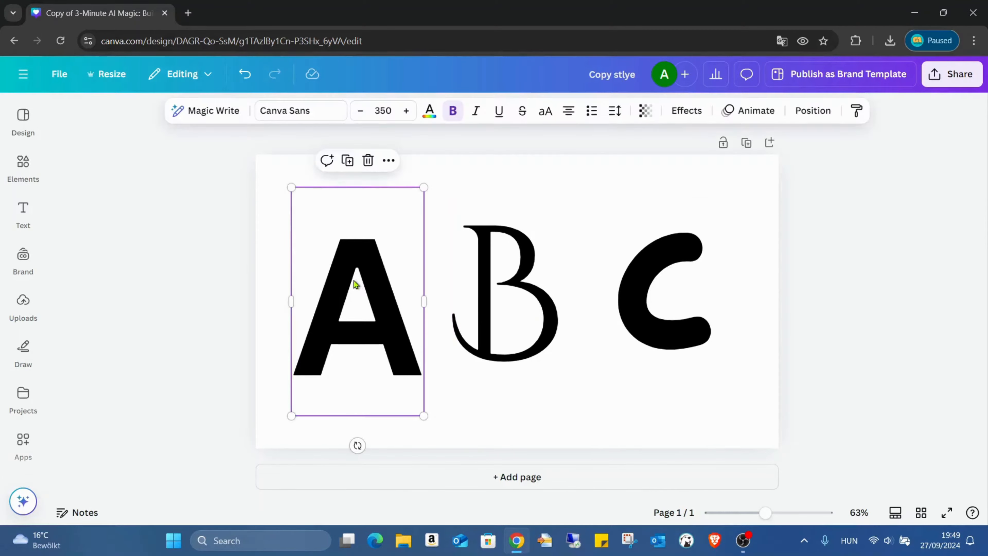
click(330, 114)
scroll(206, 311, up, 5)
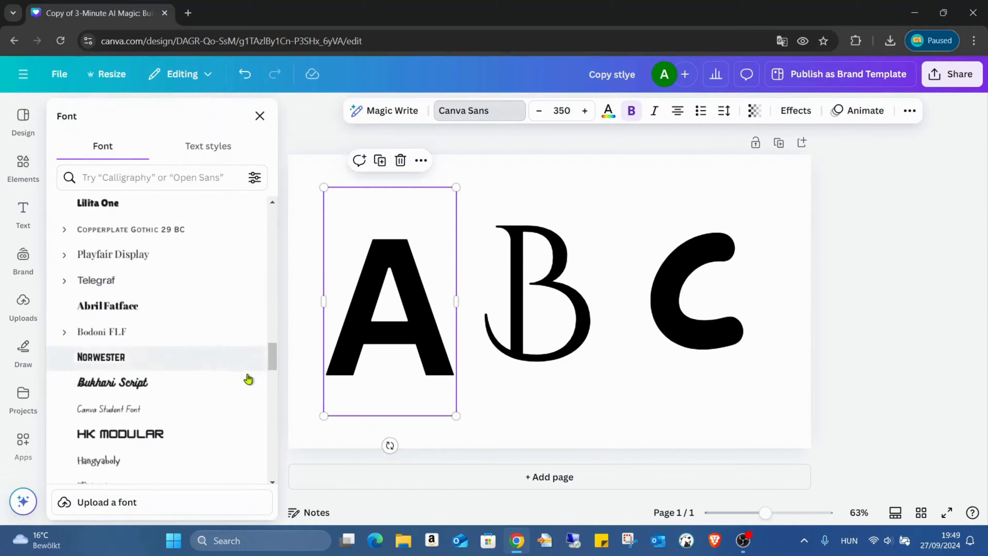
drag(274, 353, 273, 212)
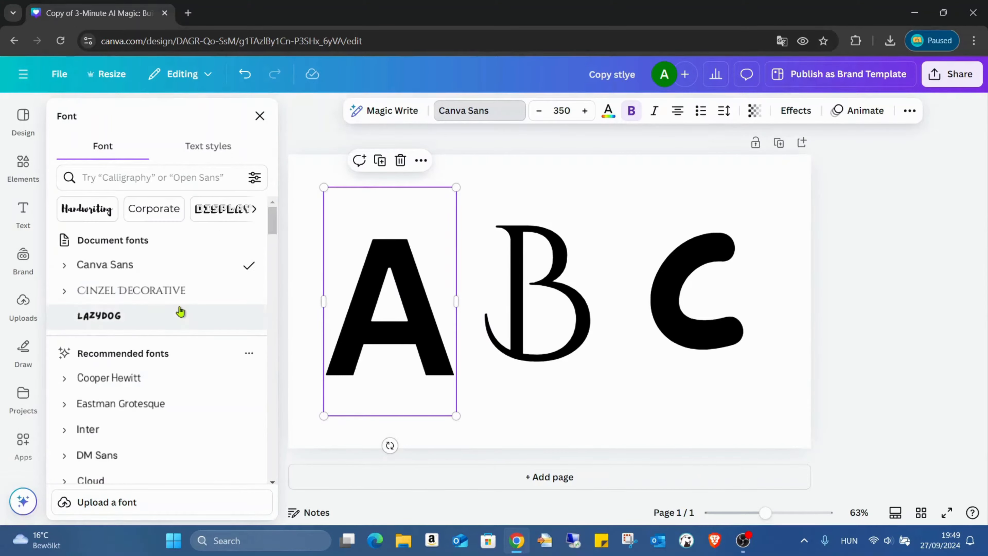
scroll(181, 311, down, 6)
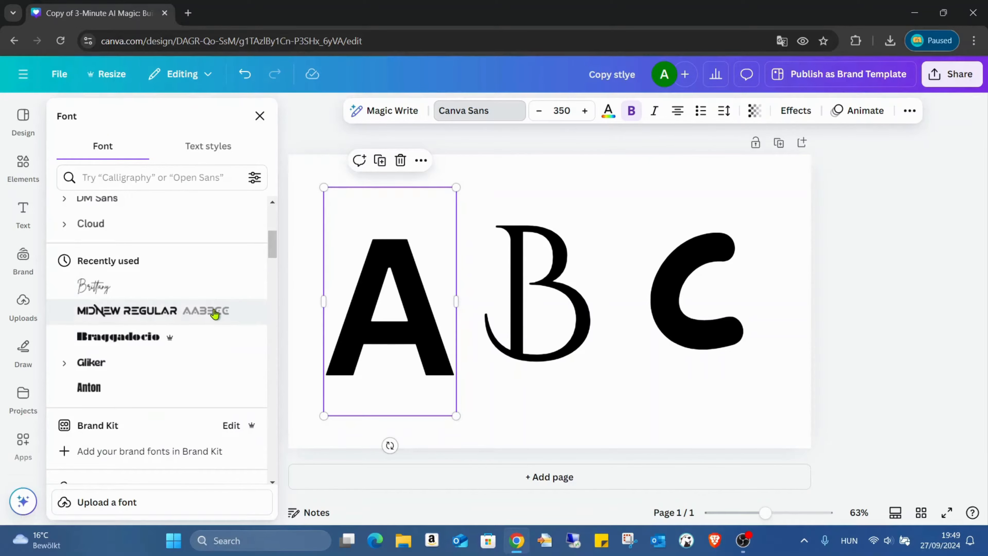
click(214, 311)
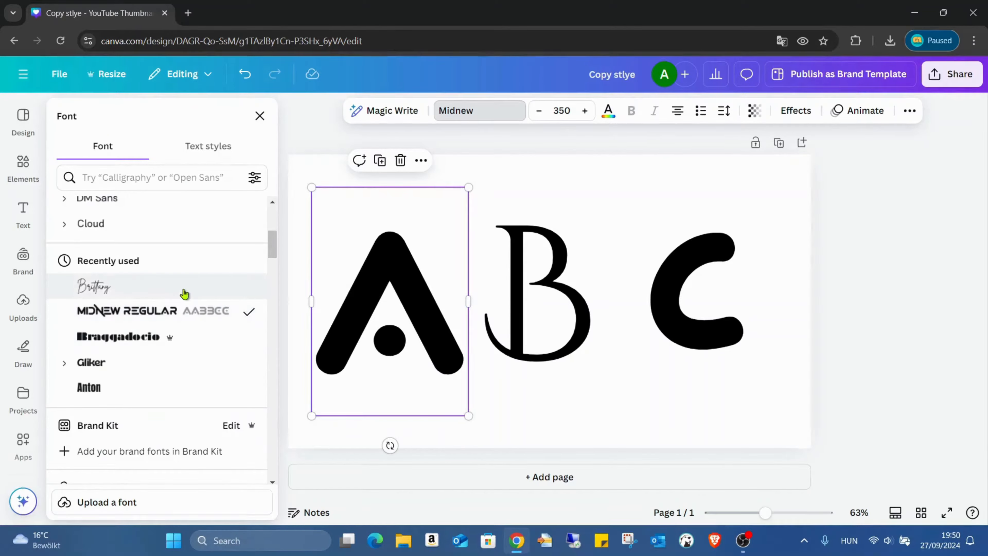
Recolour the letter A light purple from the default solid colours
click(687, 191)
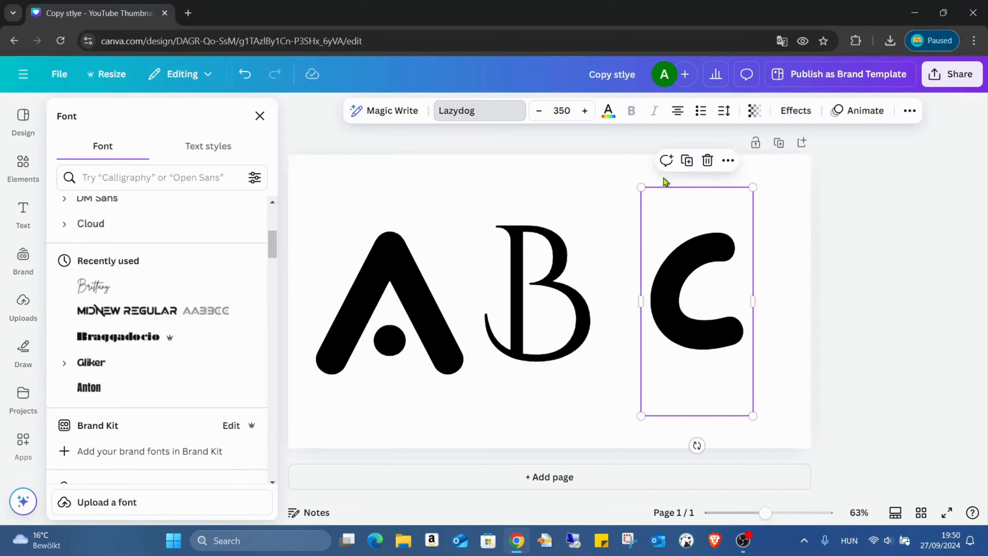
click(533, 213)
click(350, 296)
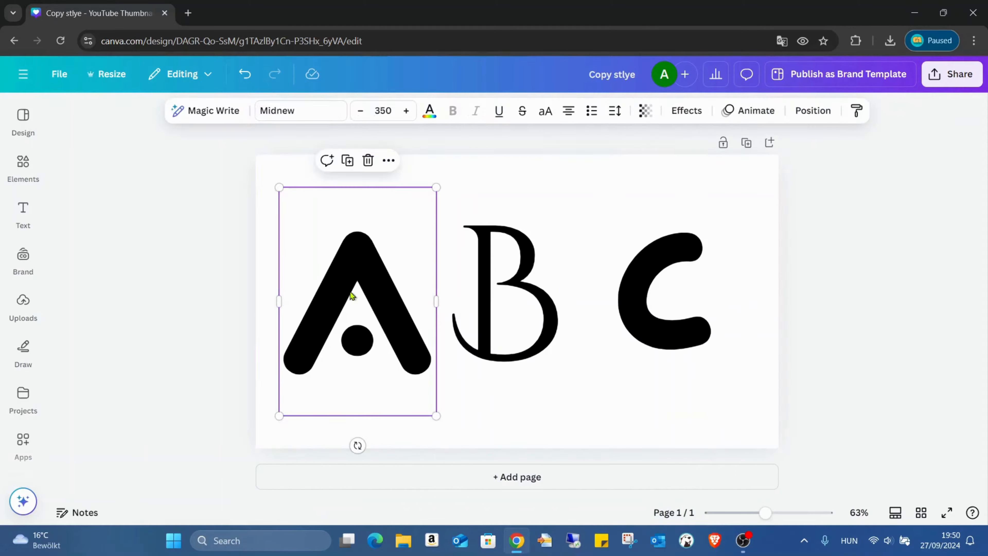
click(429, 111)
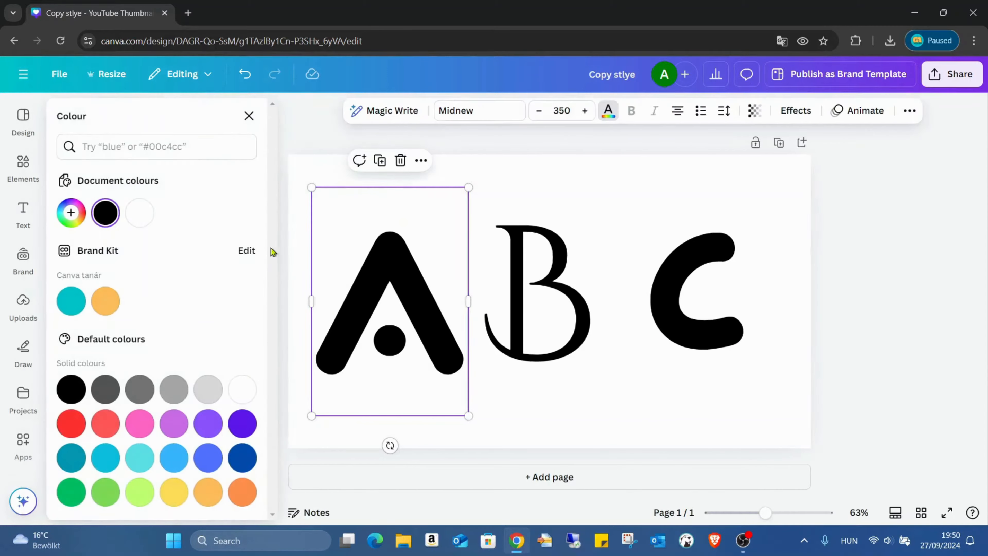
click(181, 424)
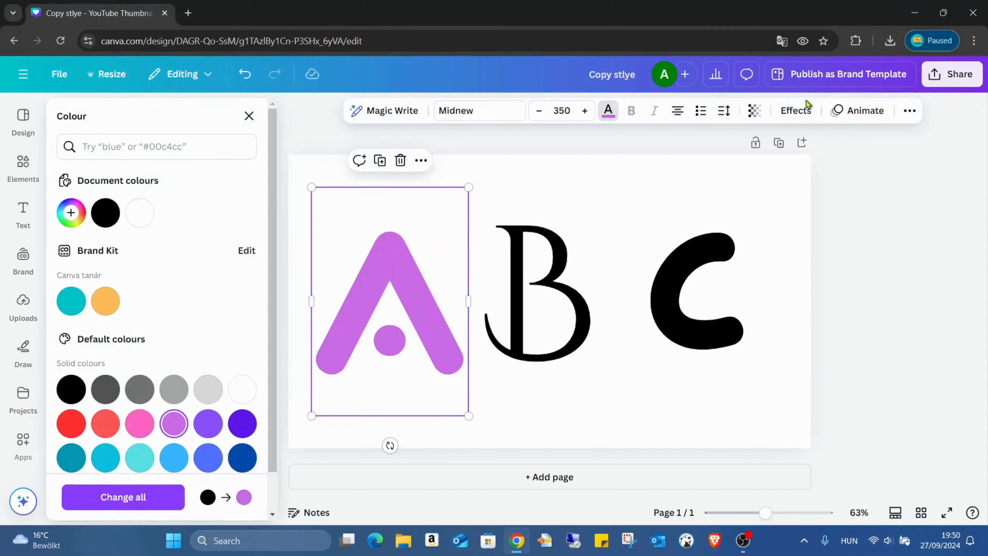
Apply the Outline effect to the letter A
click(798, 111)
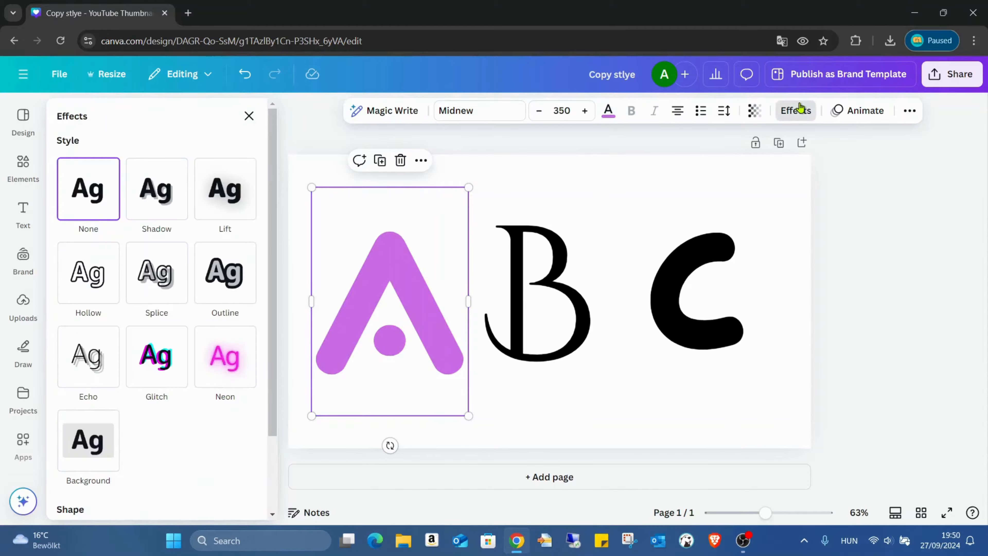
click(232, 287)
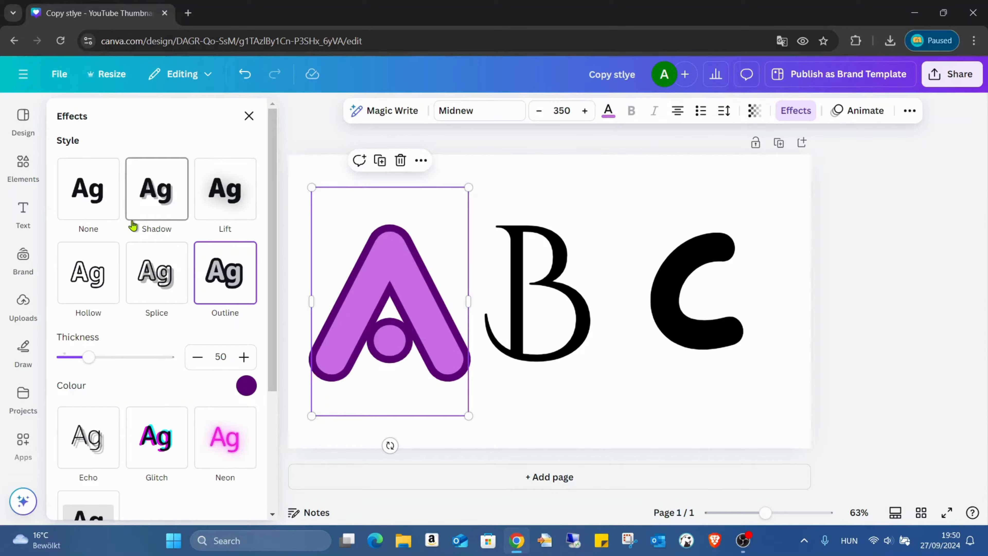
click(615, 208)
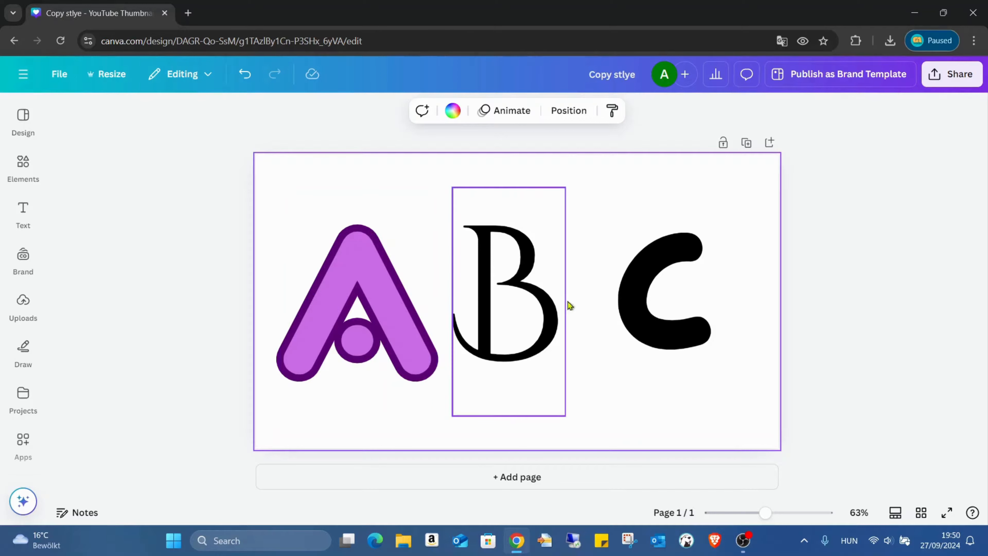
Copy the style of the letter A onto the letter B
click(361, 273)
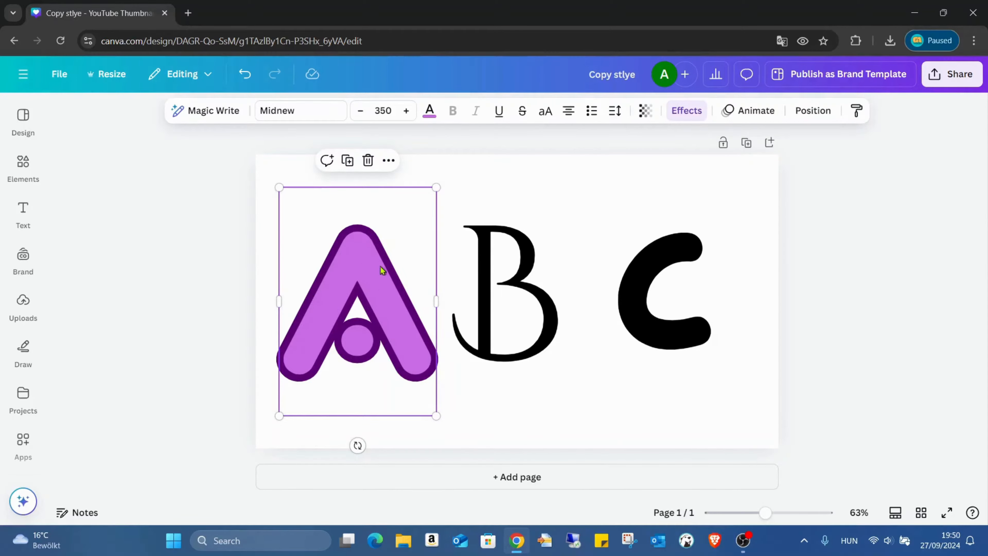
click(389, 161)
click(428, 219)
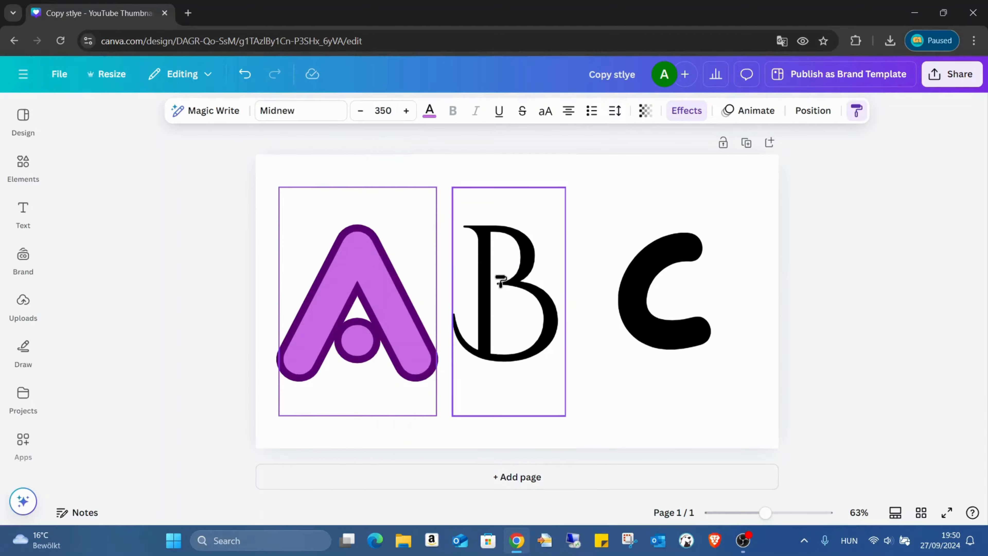
click(502, 282)
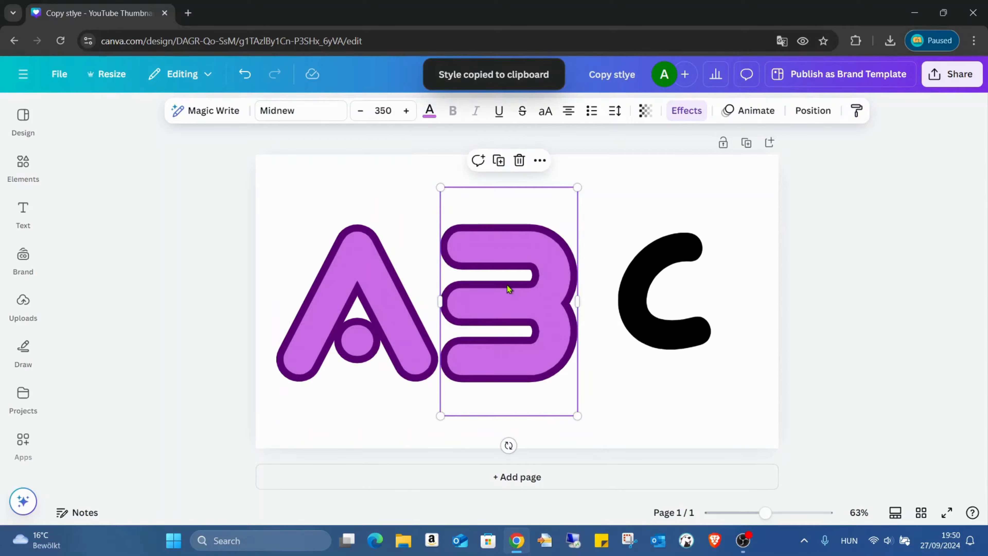
click(657, 268)
click(657, 268)
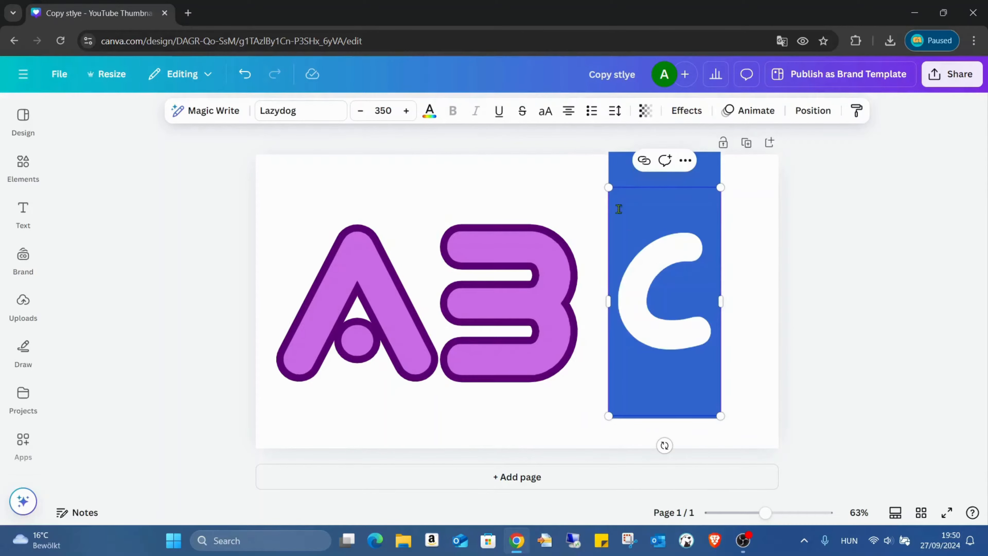
click(599, 183)
click(643, 252)
click(642, 251)
click(561, 195)
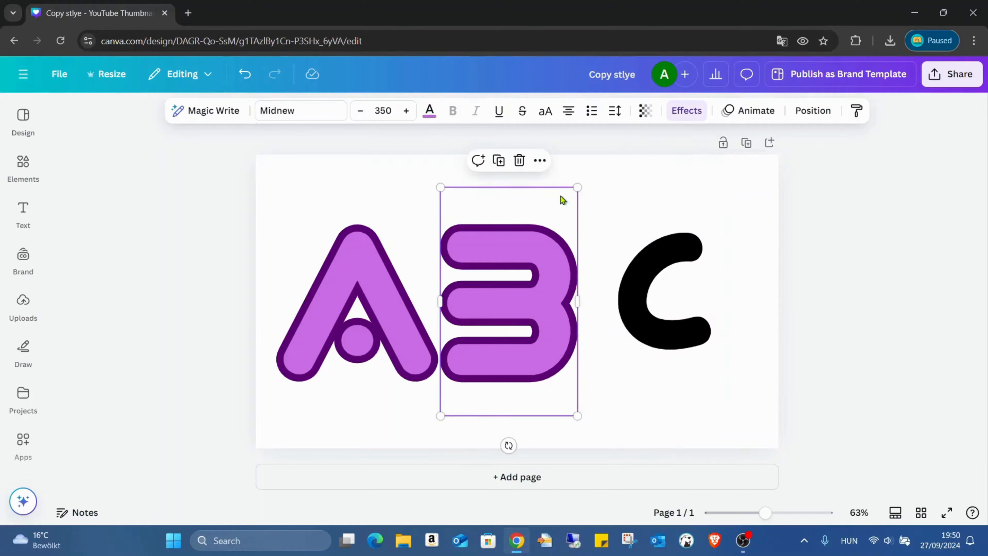
click(586, 204)
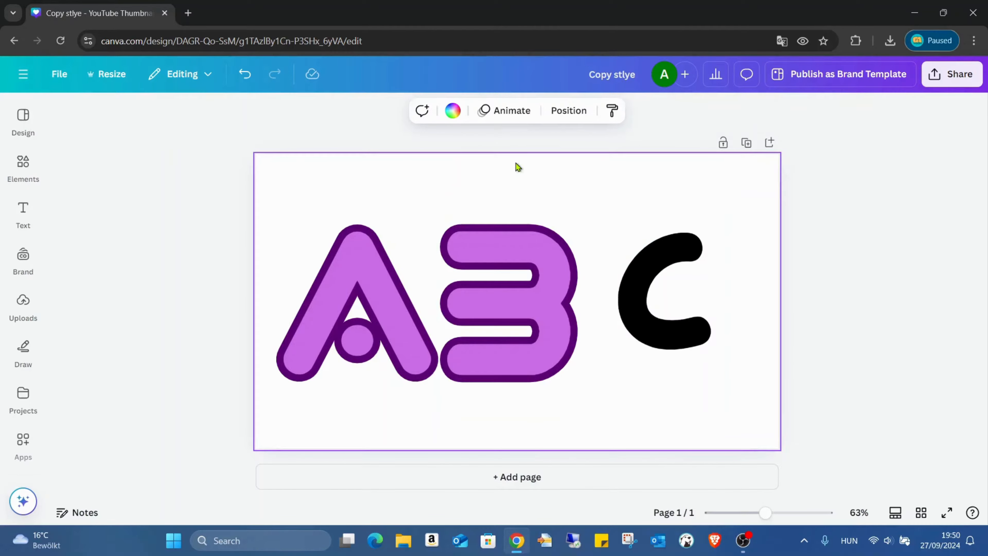
Copy the style of the letter B onto the letter C with the paint roller
click(511, 216)
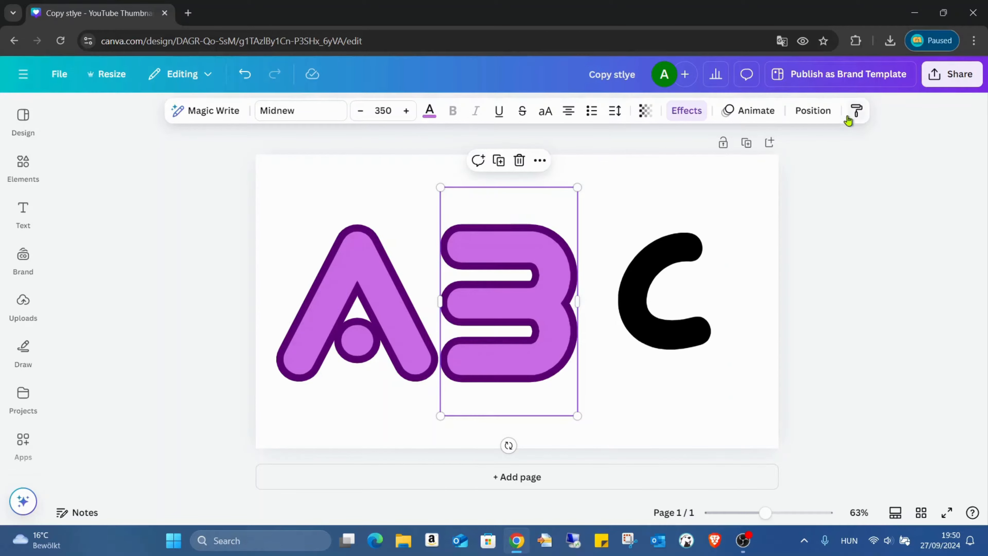
click(860, 113)
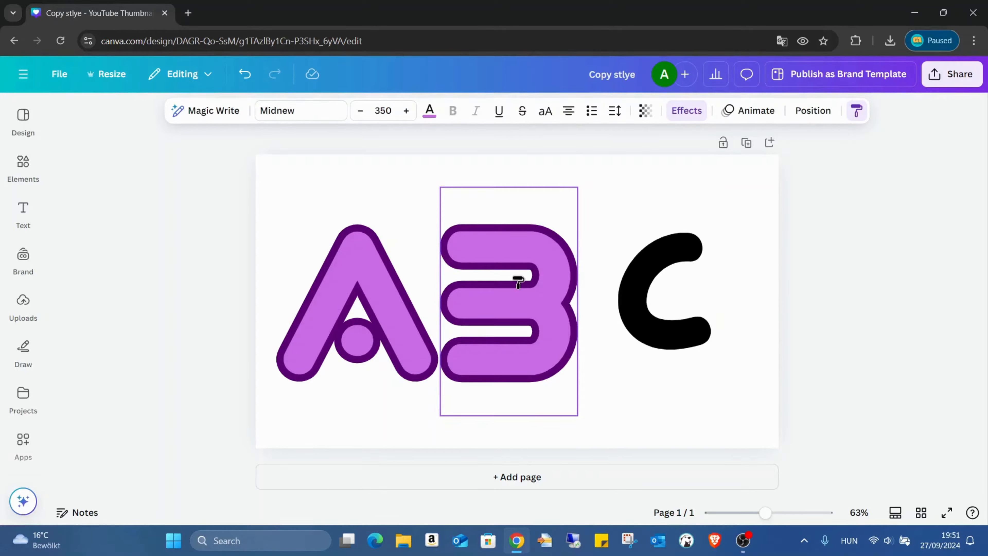
click(649, 283)
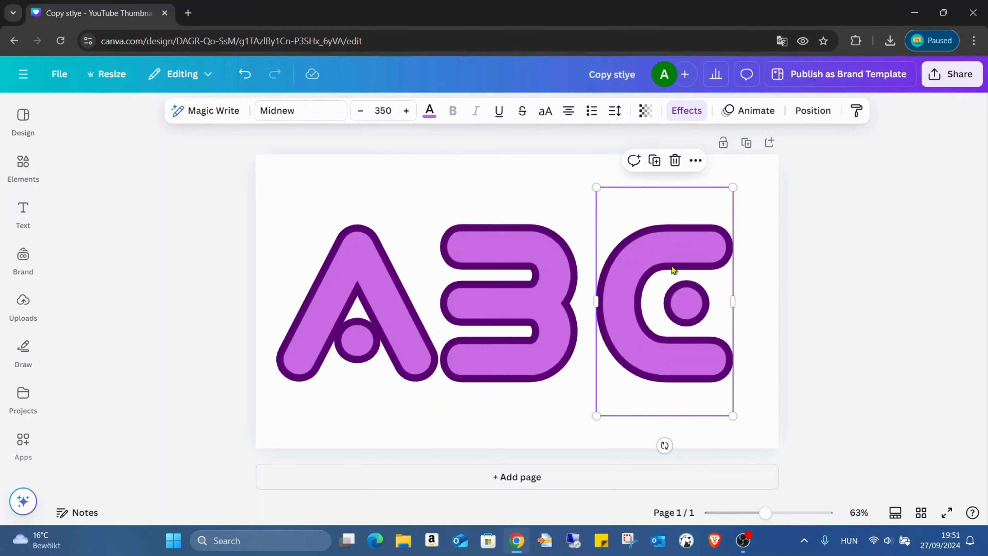
click(407, 168)
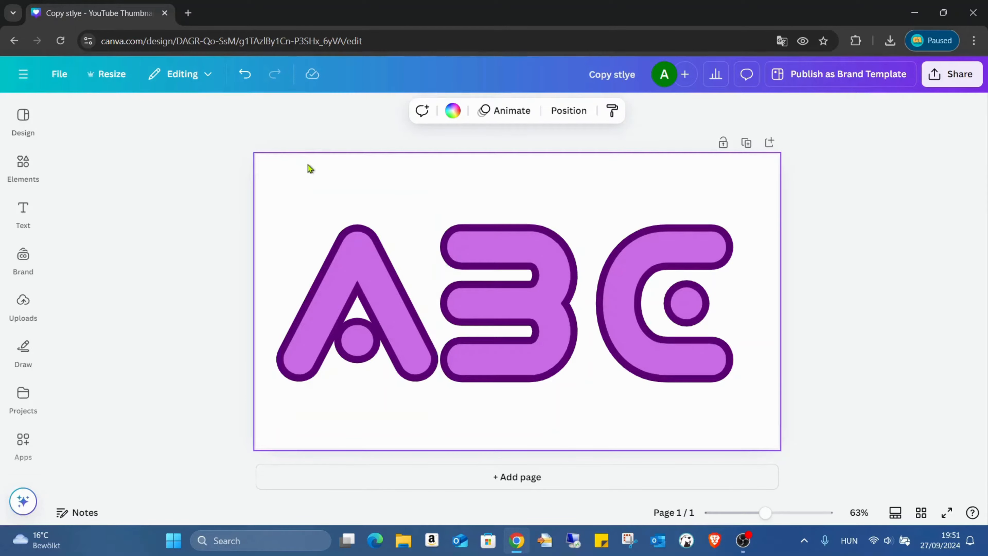
Centre the three letters horizontally on the page as one group, and ungroup them
drag(308, 164, 714, 441)
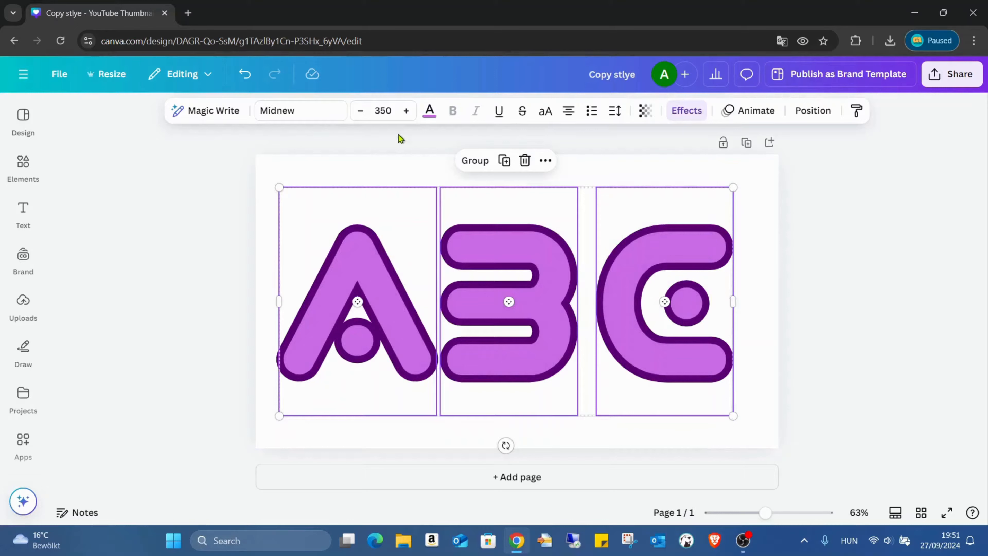
click(473, 161)
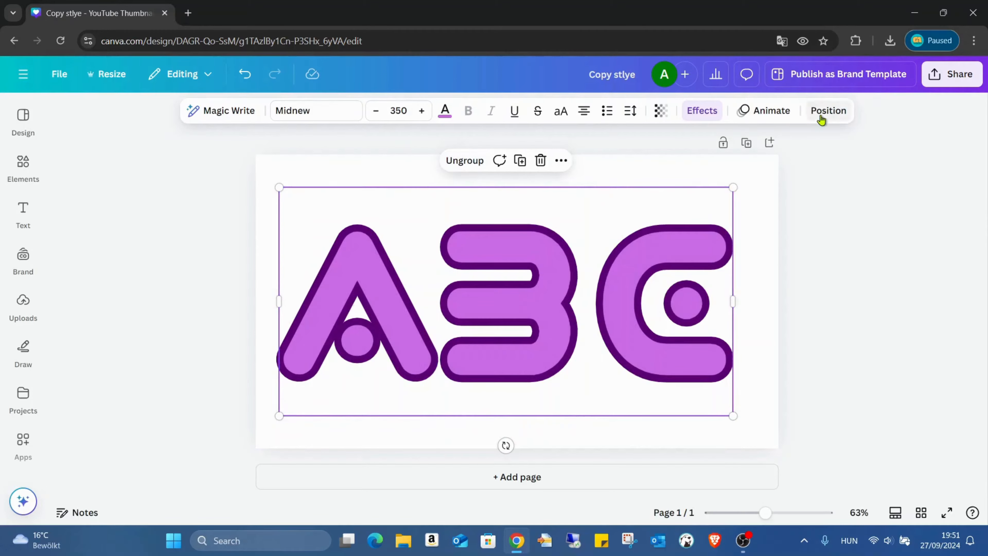
click(828, 111)
click(223, 311)
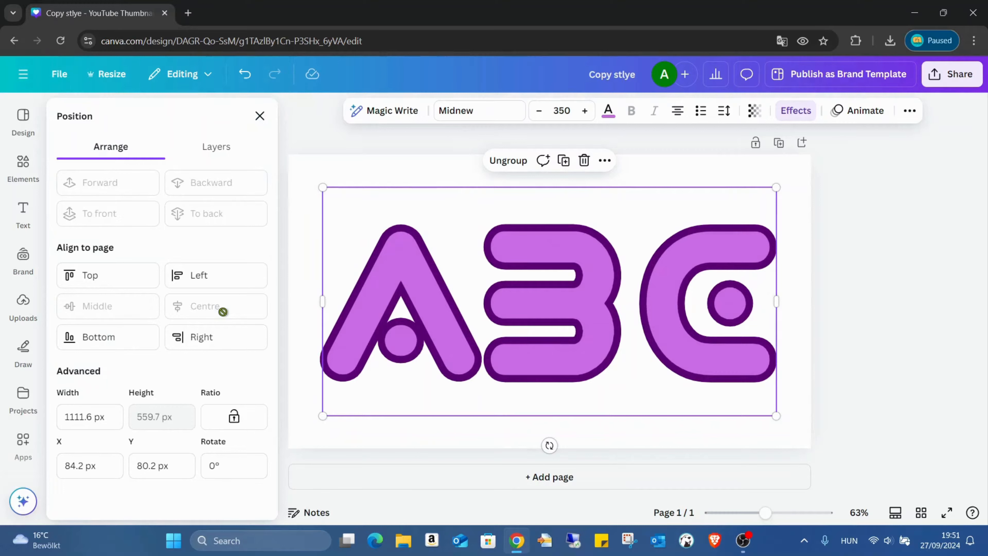
click(502, 169)
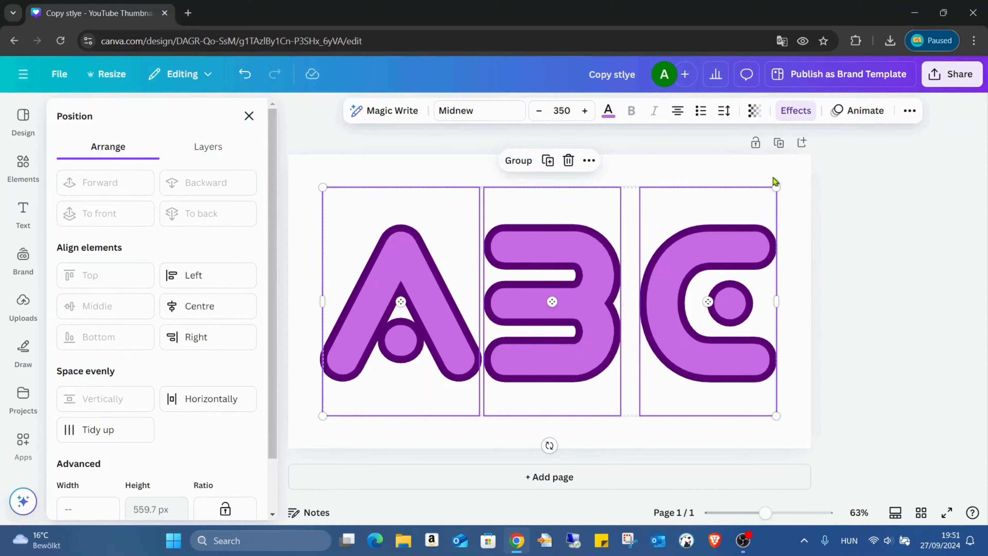
click(795, 238)
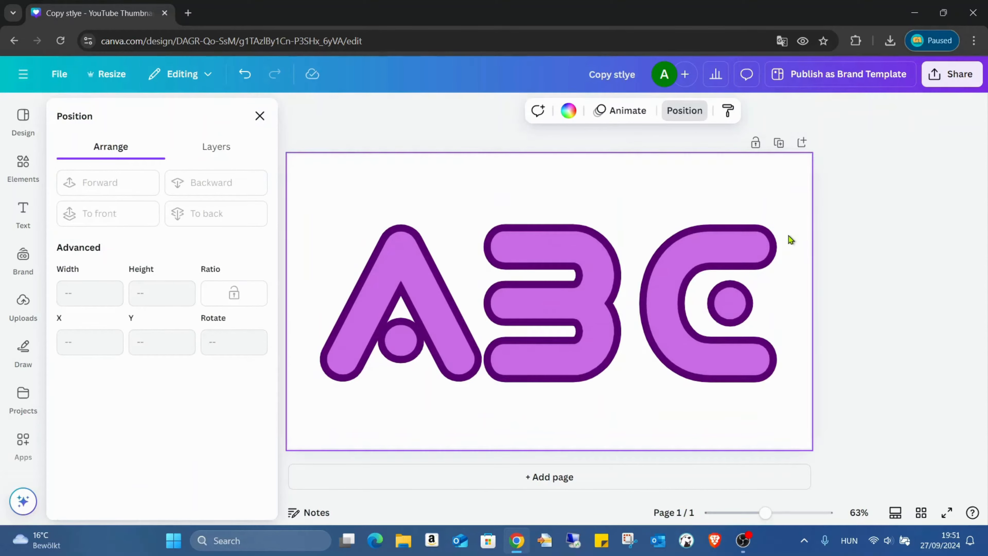
Try aligning the three separate letters to a common centre, and undo the alignment
drag(296, 186, 749, 436)
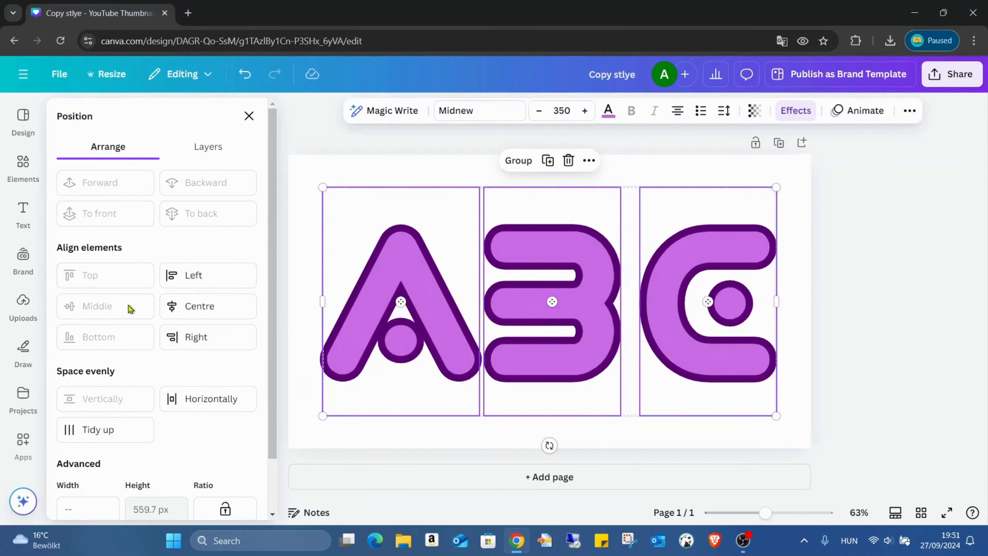
click(223, 318)
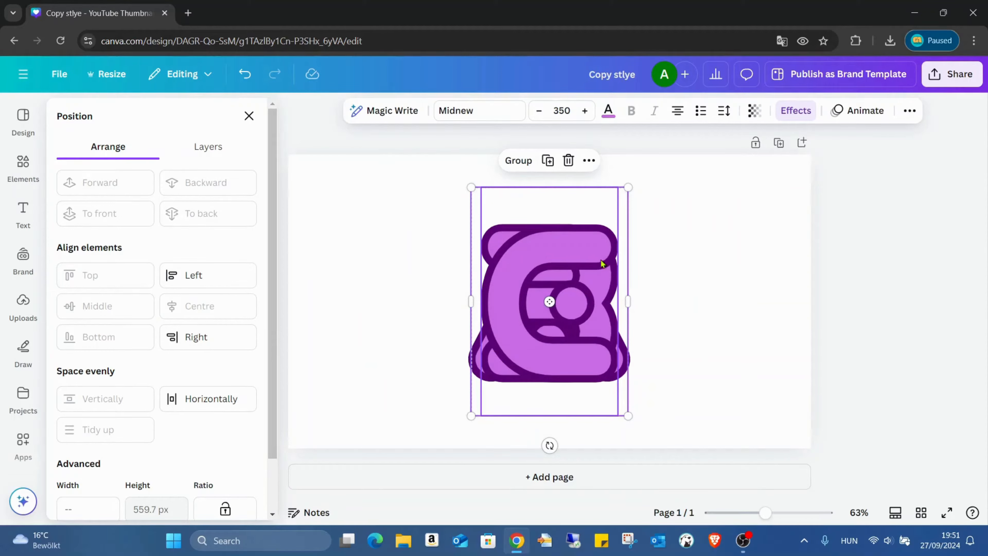
click(244, 74)
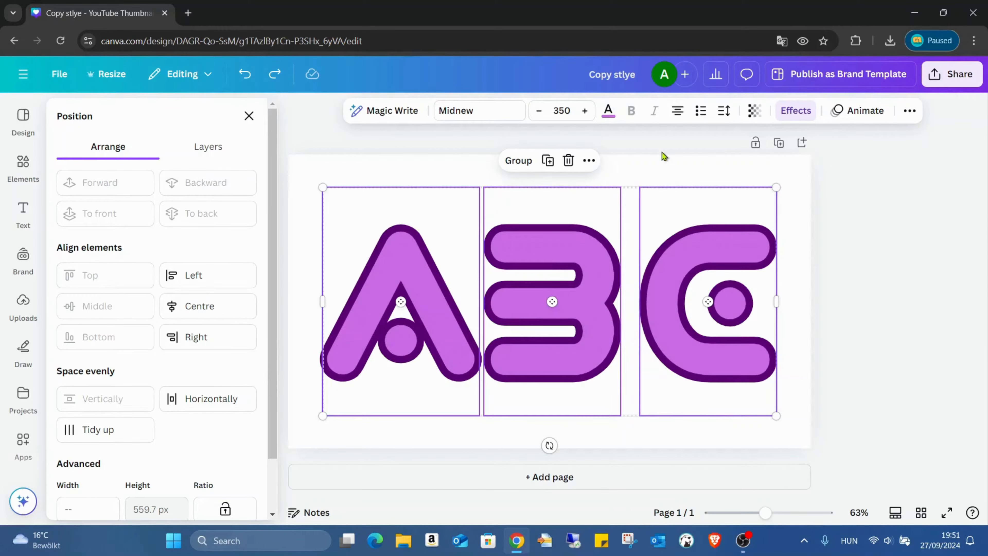
click(404, 164)
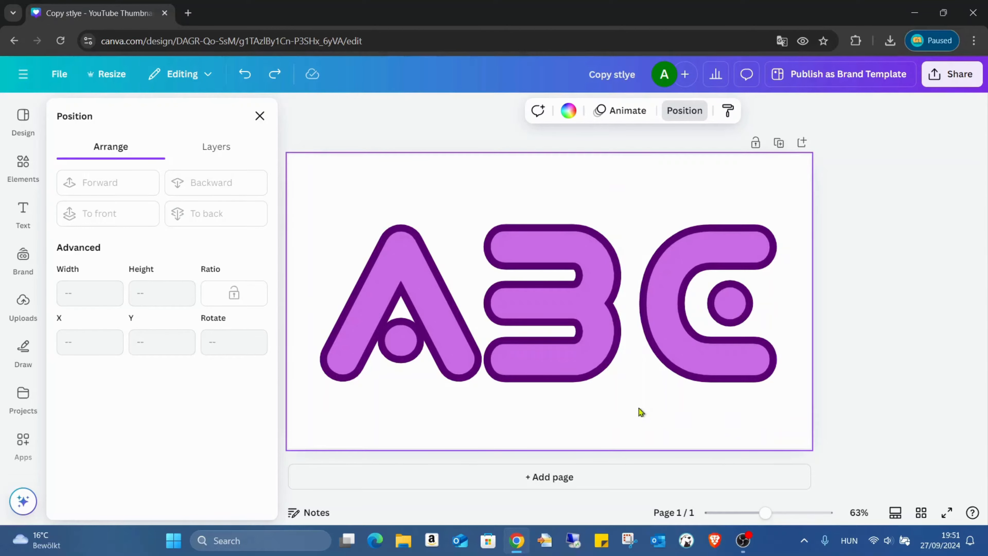
click(259, 115)
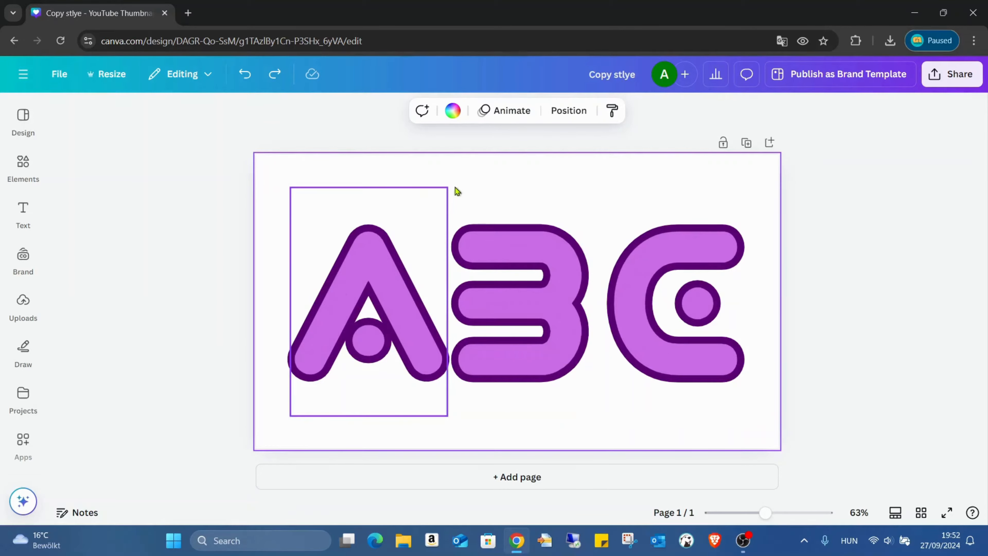
Space the letters A, B and C evenly across their row with Tidy up, and deselect the set
drag(333, 166, 729, 407)
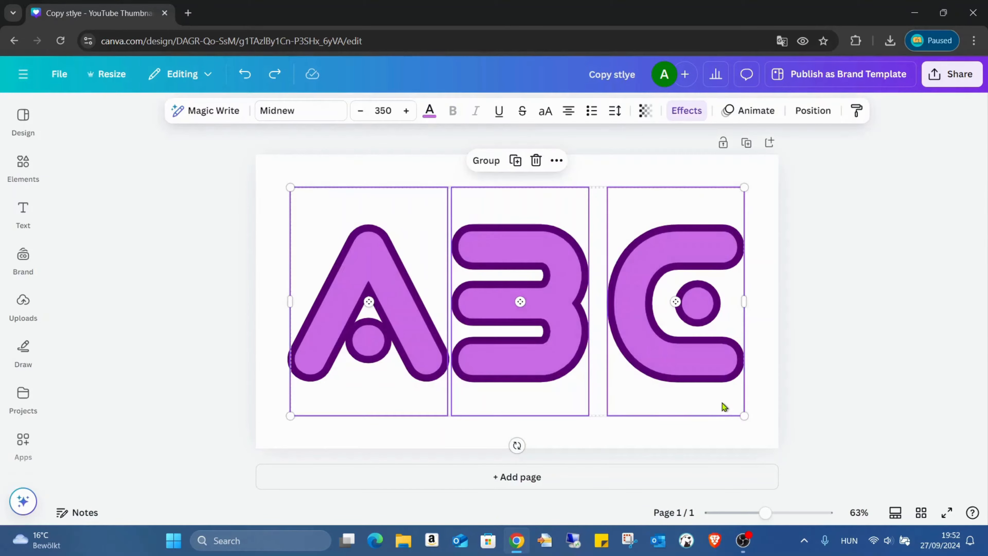
click(818, 111)
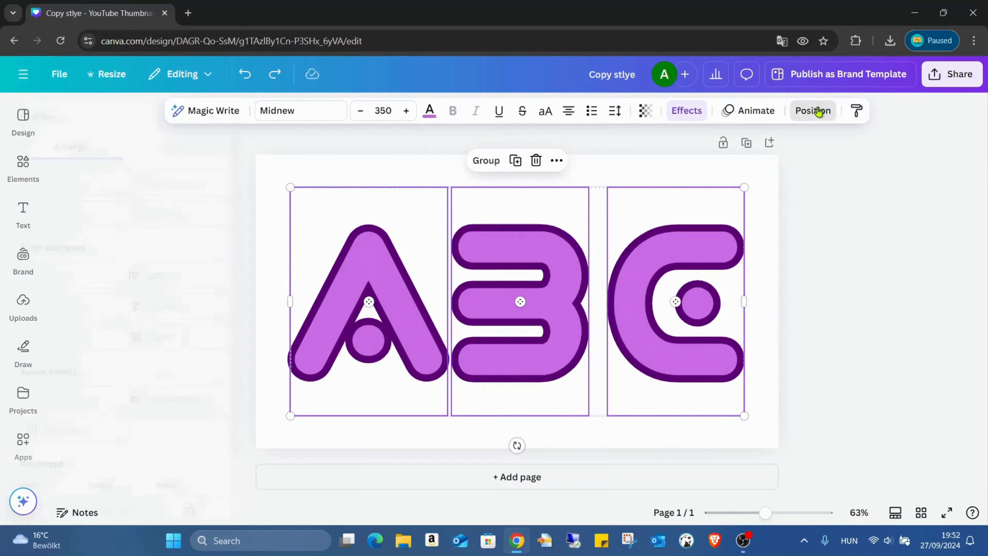
scroll(196, 340, down, 1)
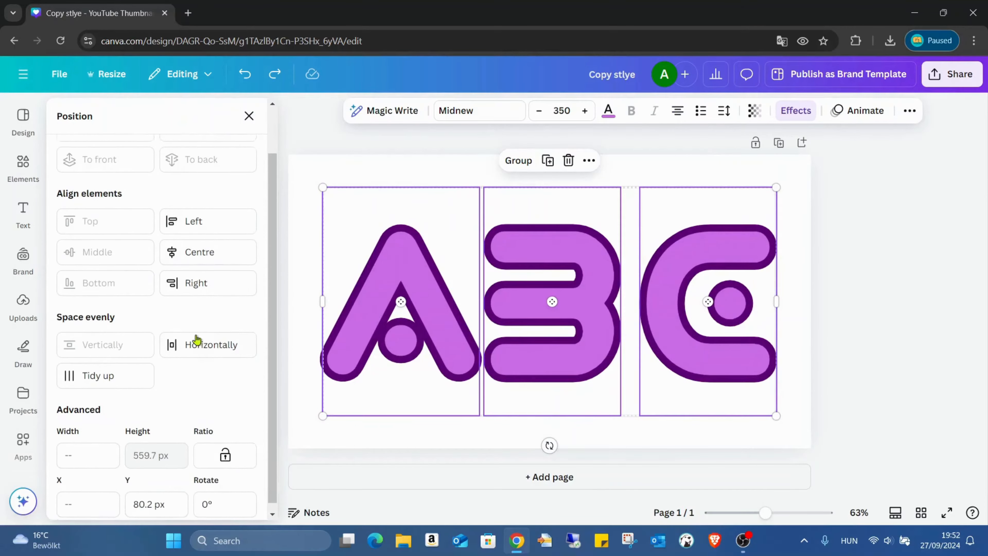
click(117, 375)
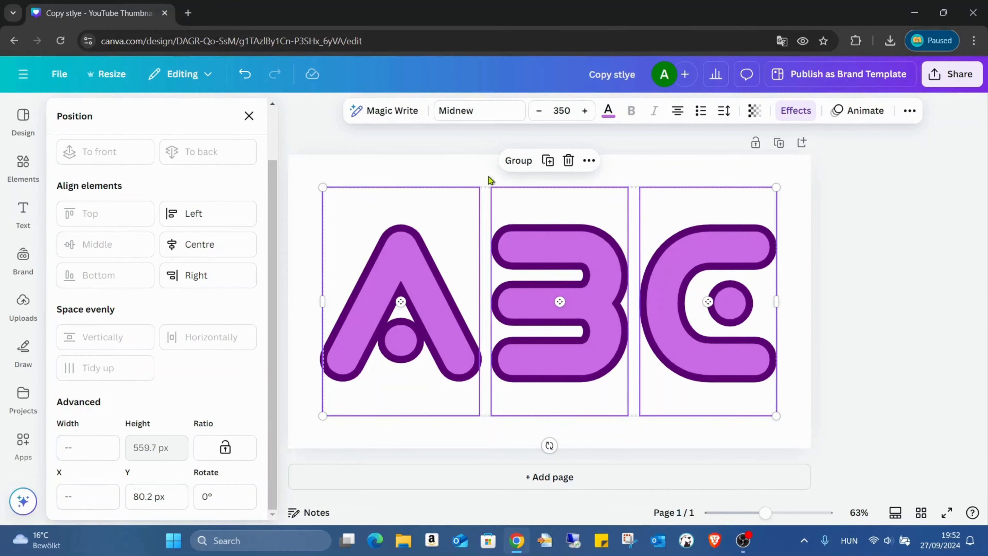
click(405, 159)
click(351, 189)
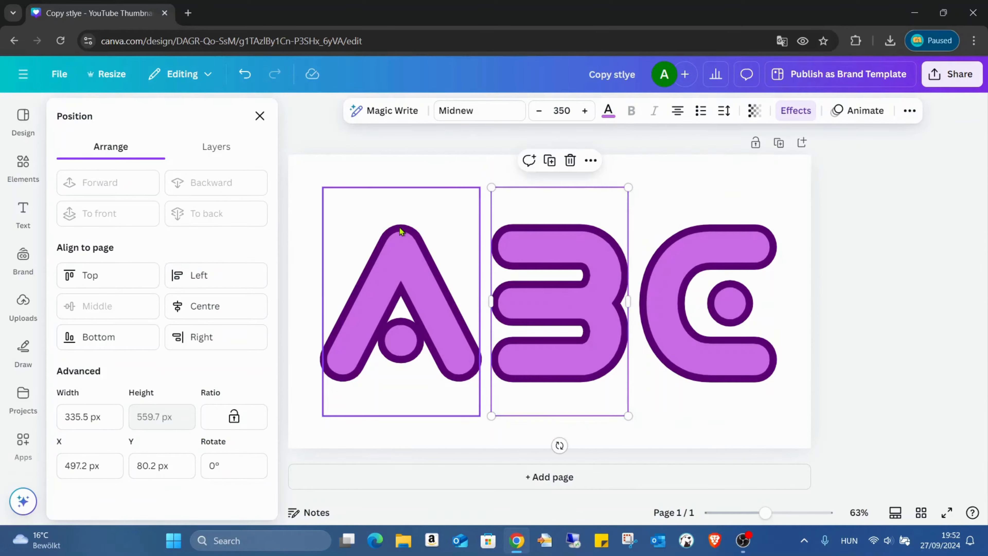
Group the three letters to check their alignment to the page, ungroup them and close the position settings
drag(335, 168, 739, 434)
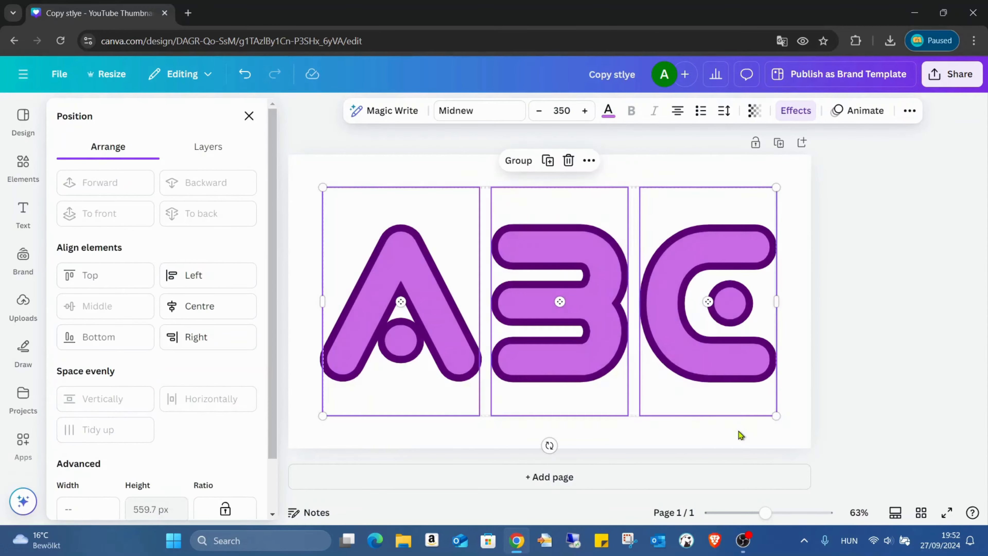
click(524, 161)
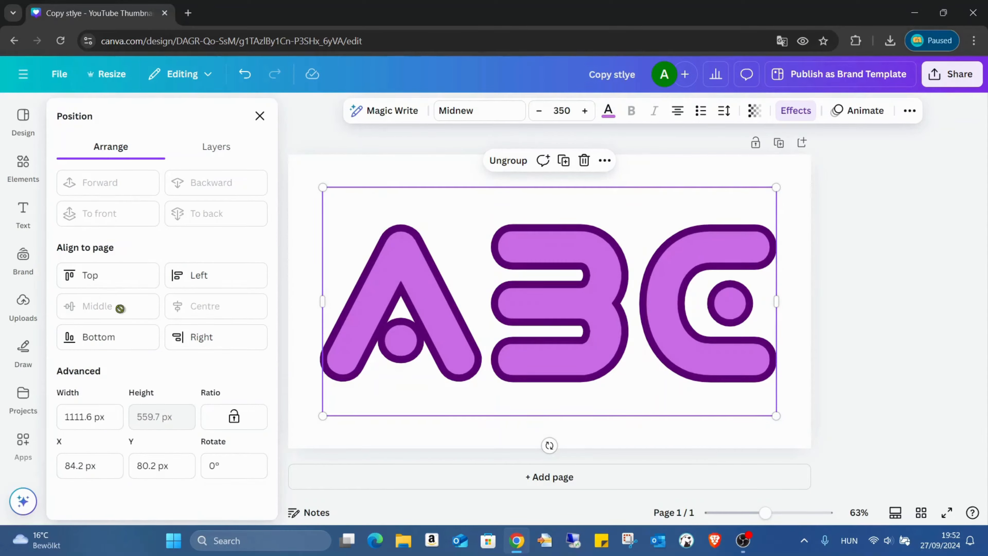
click(495, 161)
click(444, 174)
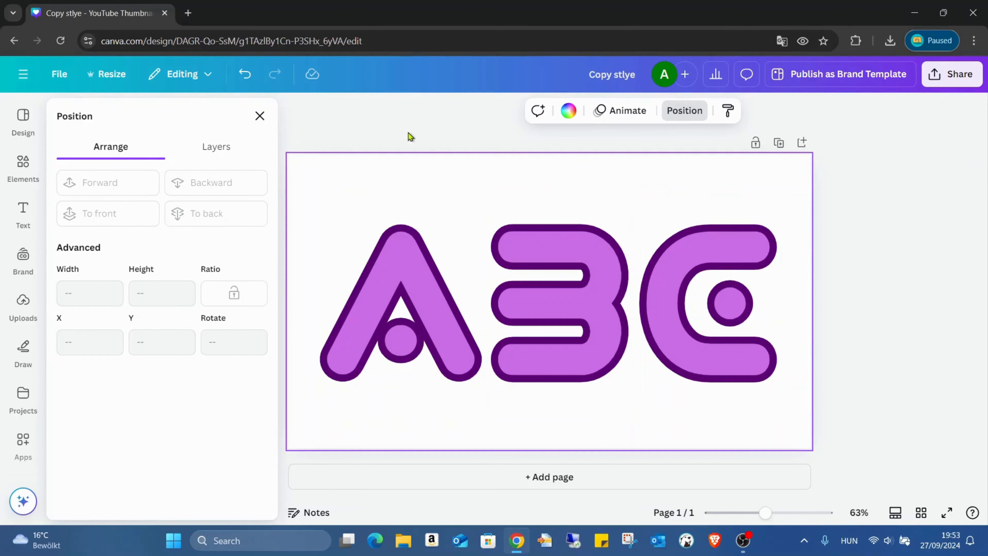
click(260, 117)
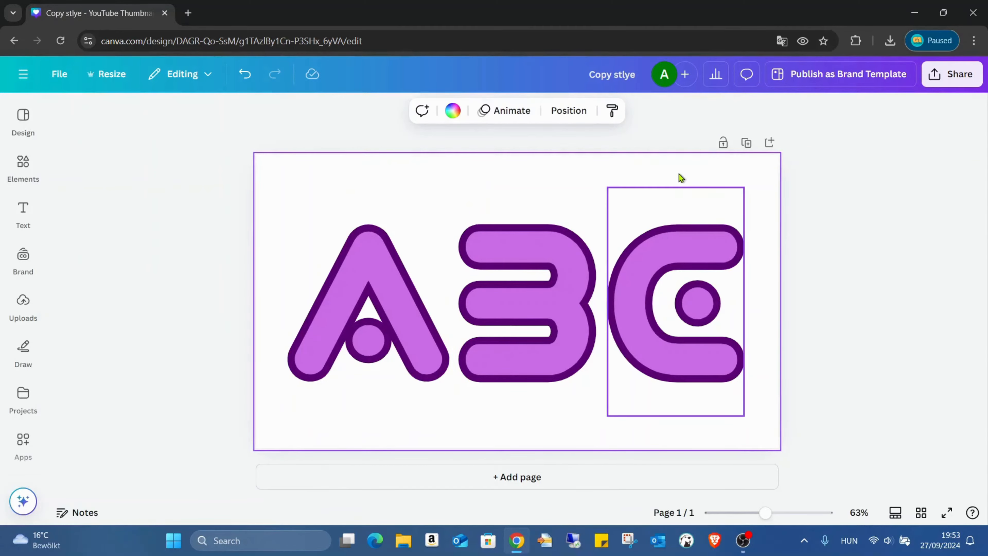